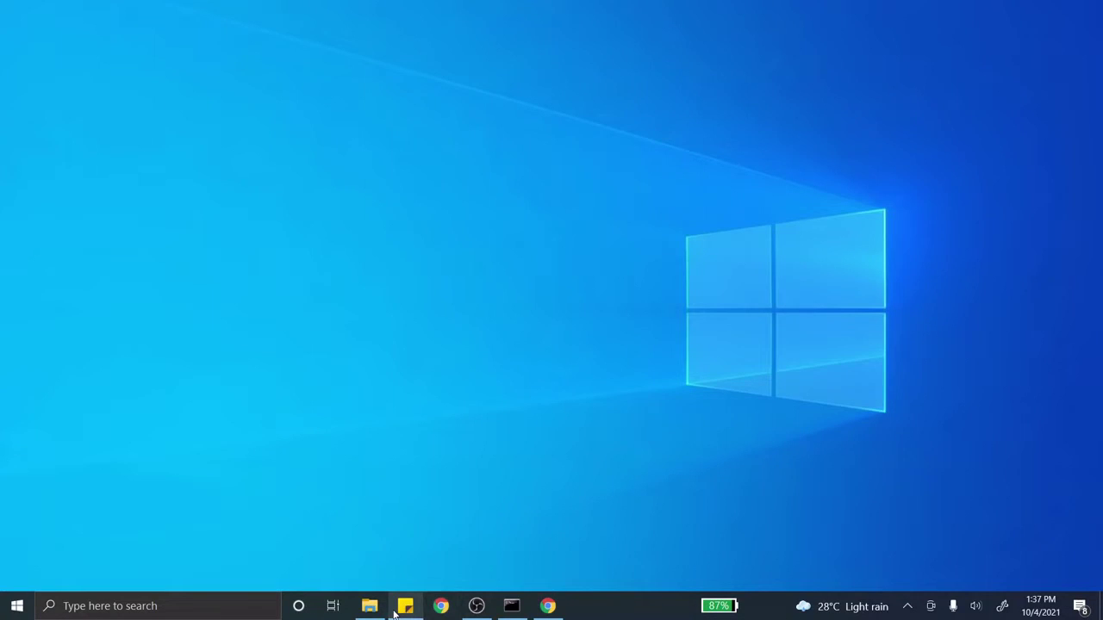
Open Chrome with the Bitoy's World TV profile and search Google for "pdf tk free".
mouse_move(393, 610)
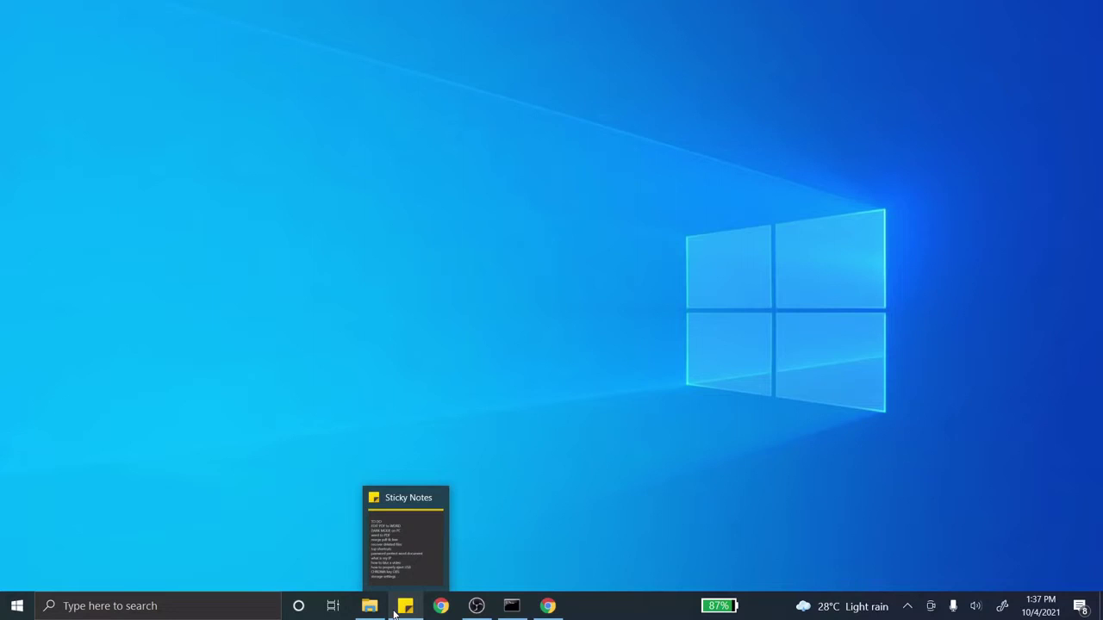
click(442, 607)
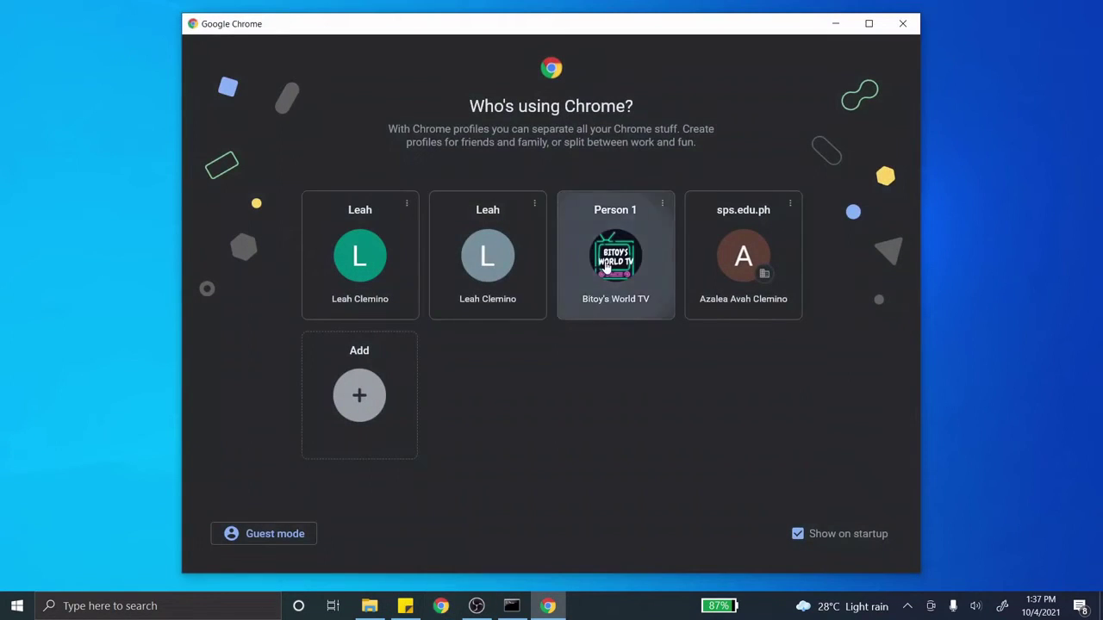
click(569, 278)
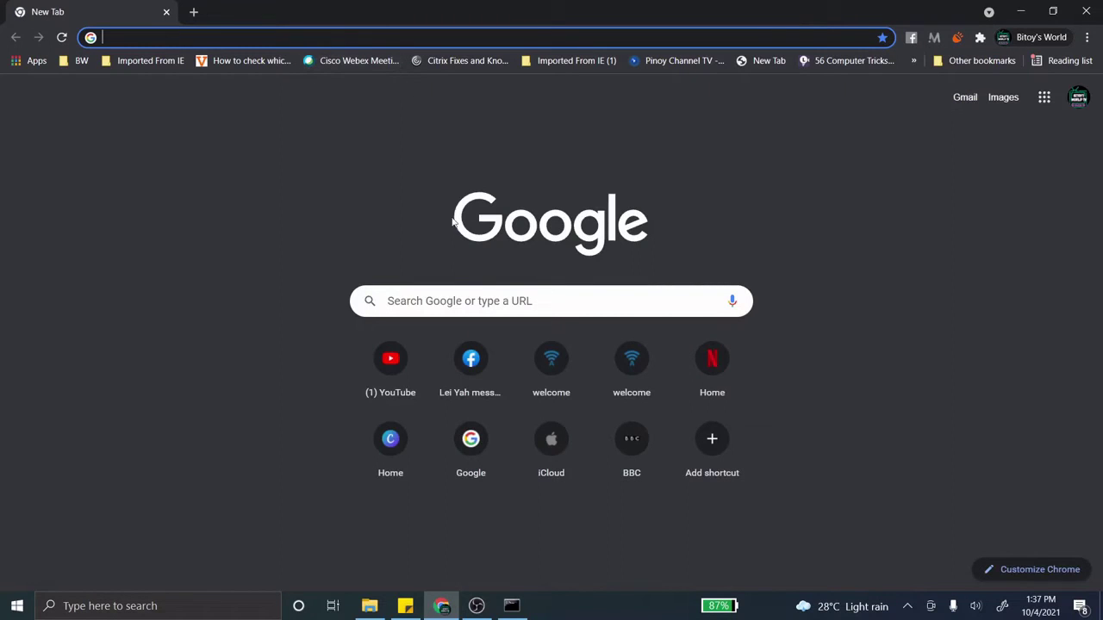
click(452, 296)
text(p)
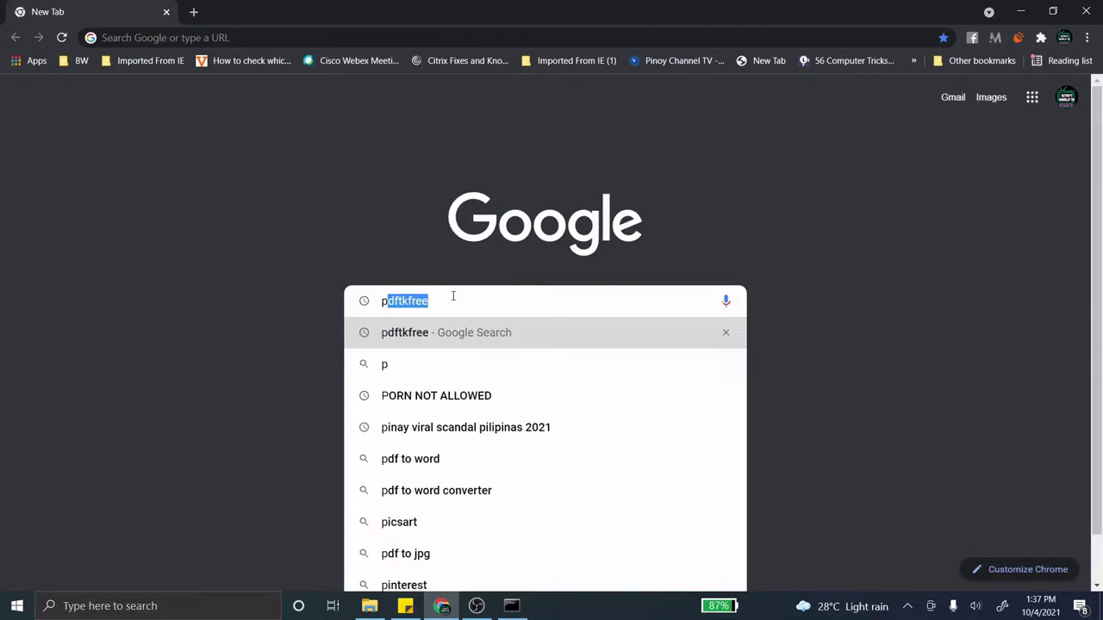
text(df tk free)
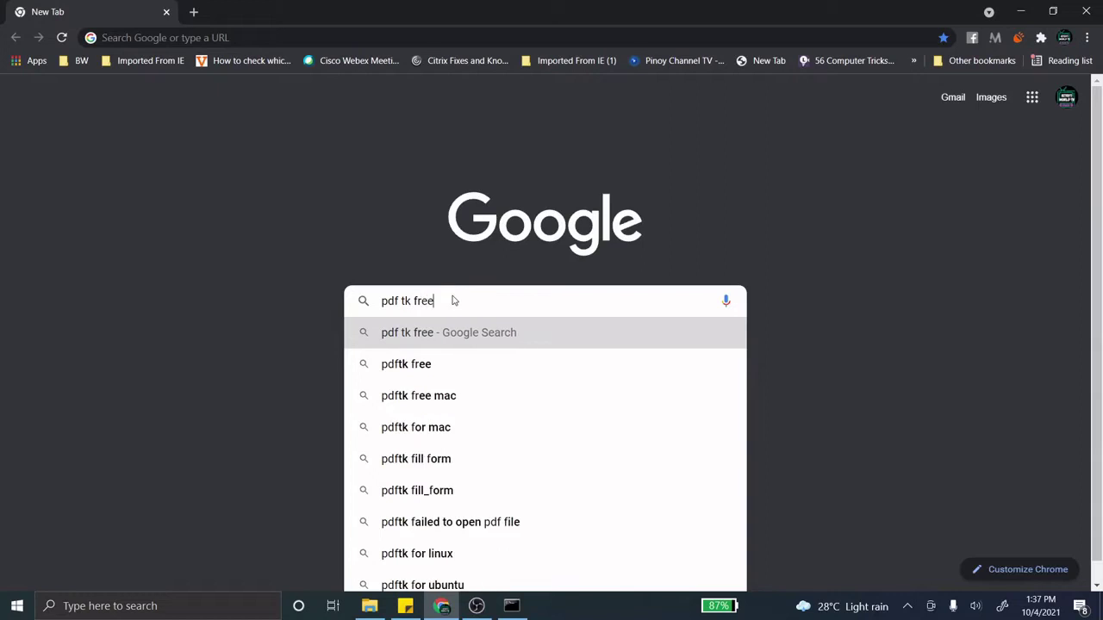
key(Return)
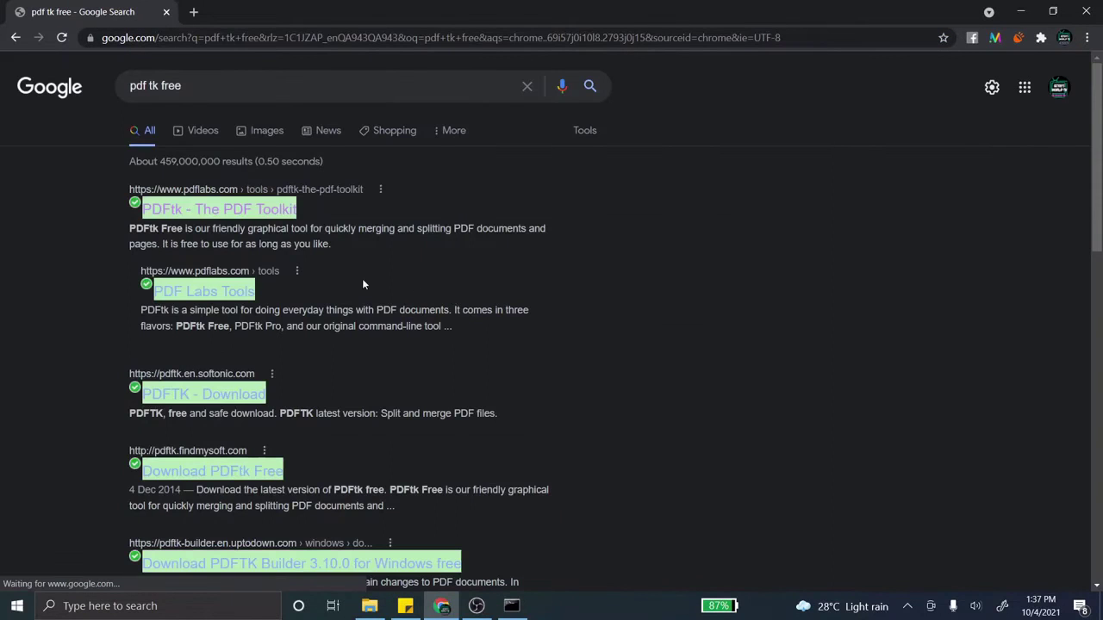
Open the PDFtk - The PDF Toolkit page on pdflabs.com and download the PDFtk Free installer.
click(229, 218)
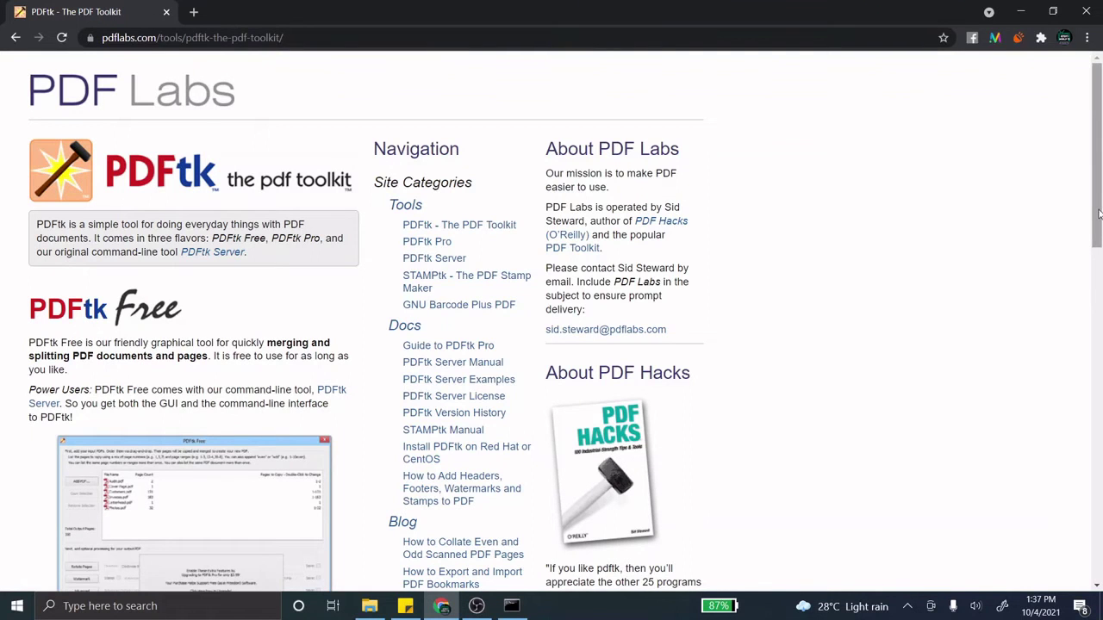
scroll(348, 347, down, 3)
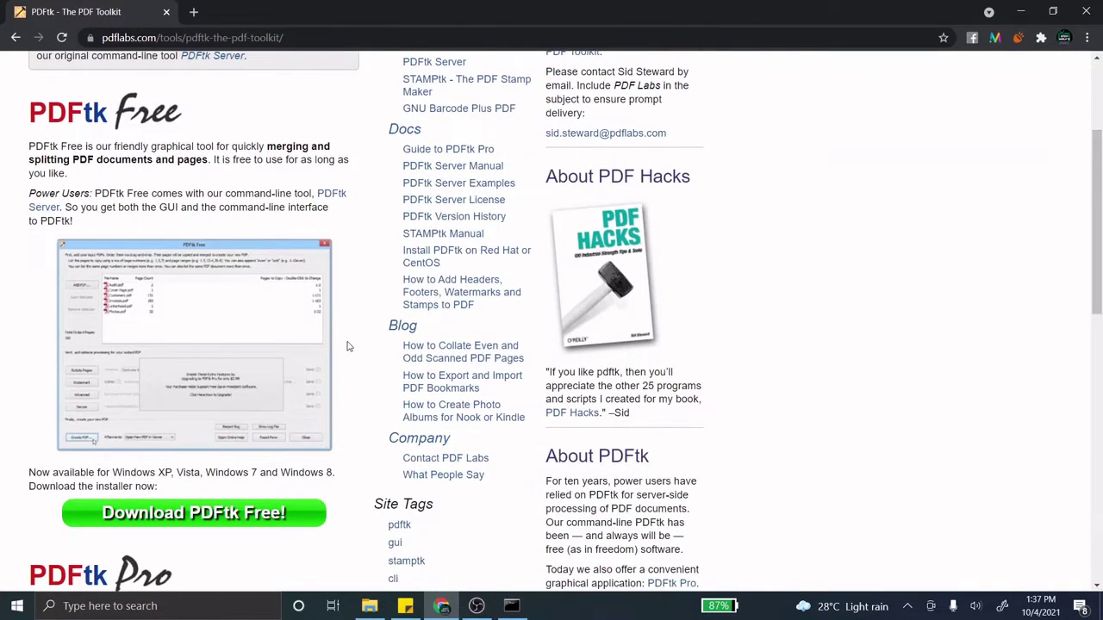
click(211, 515)
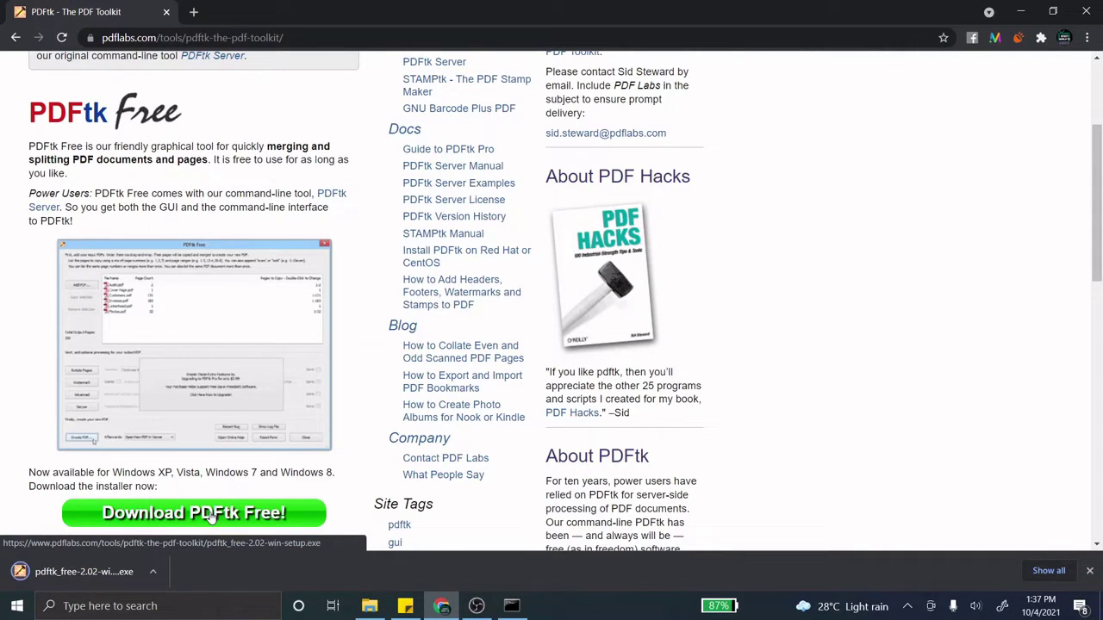
Run the downloaded installer, accepting the license agreement and the default install options, and launch PDFtk on finishing.
click(74, 578)
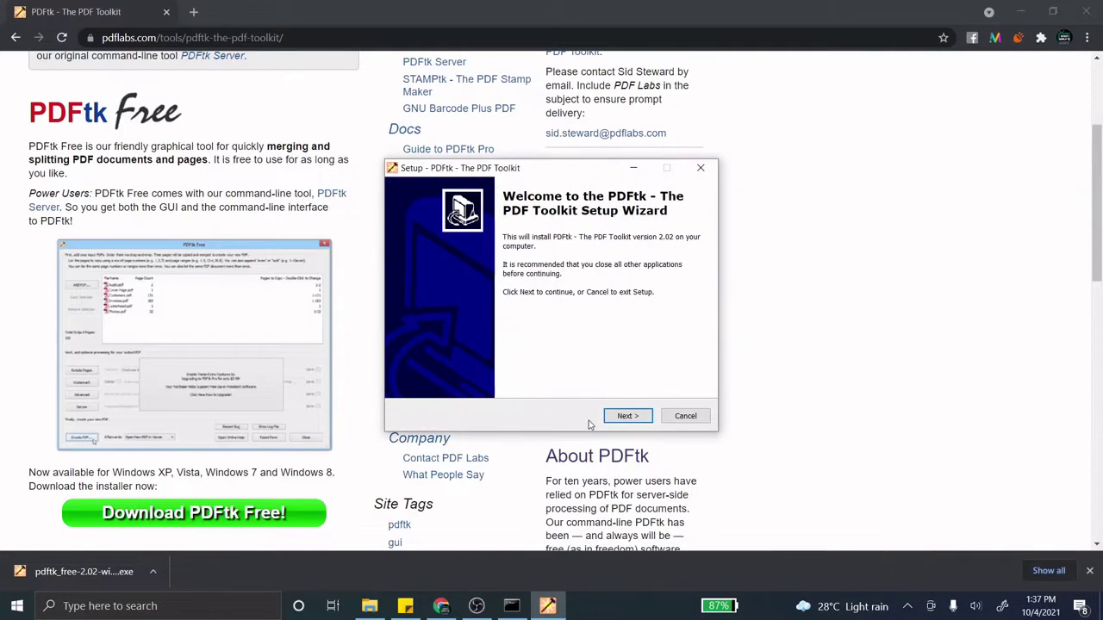
click(624, 417)
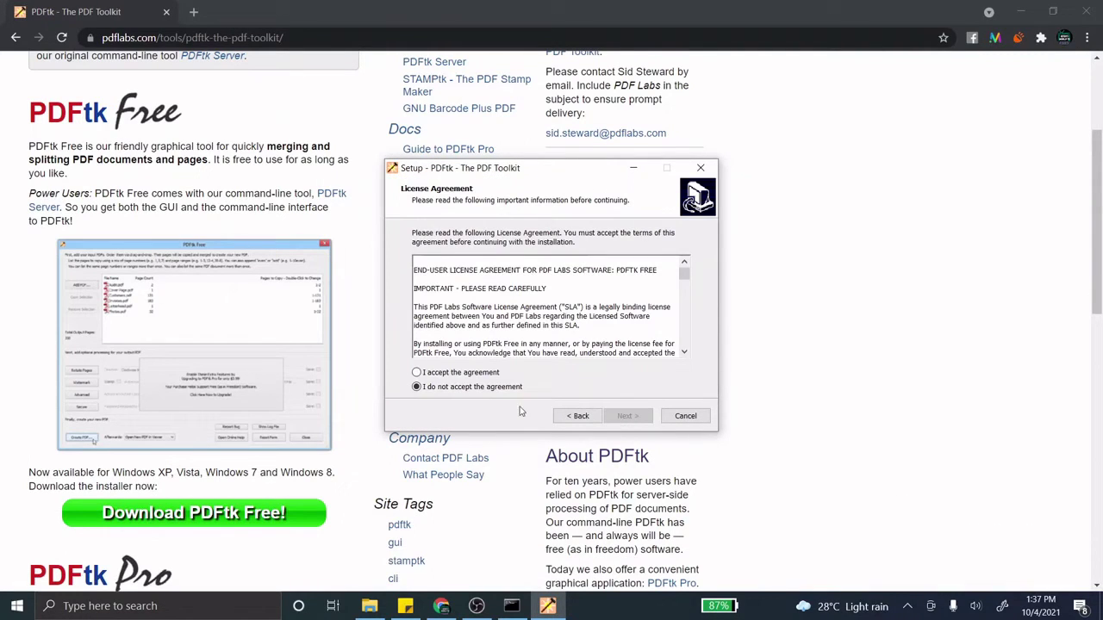
click(461, 376)
click(625, 416)
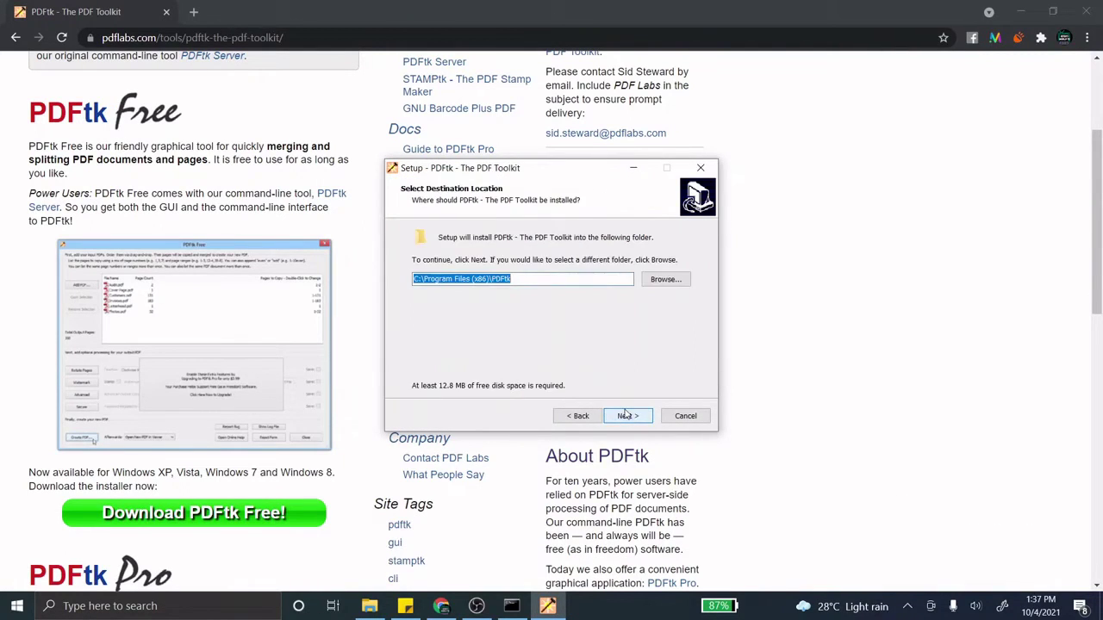
click(624, 416)
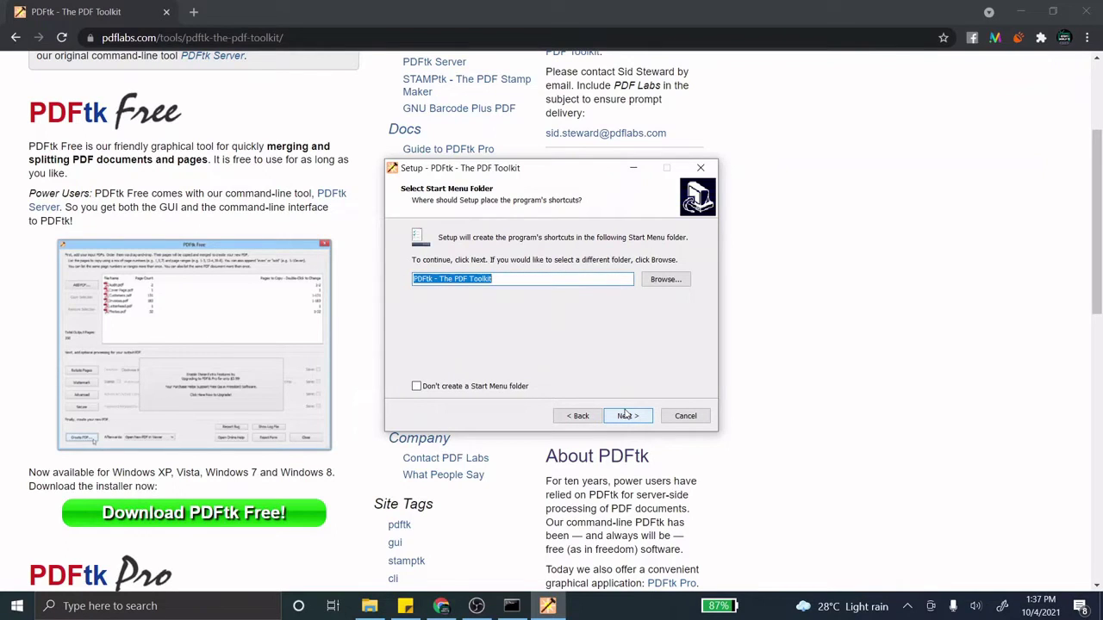
click(626, 414)
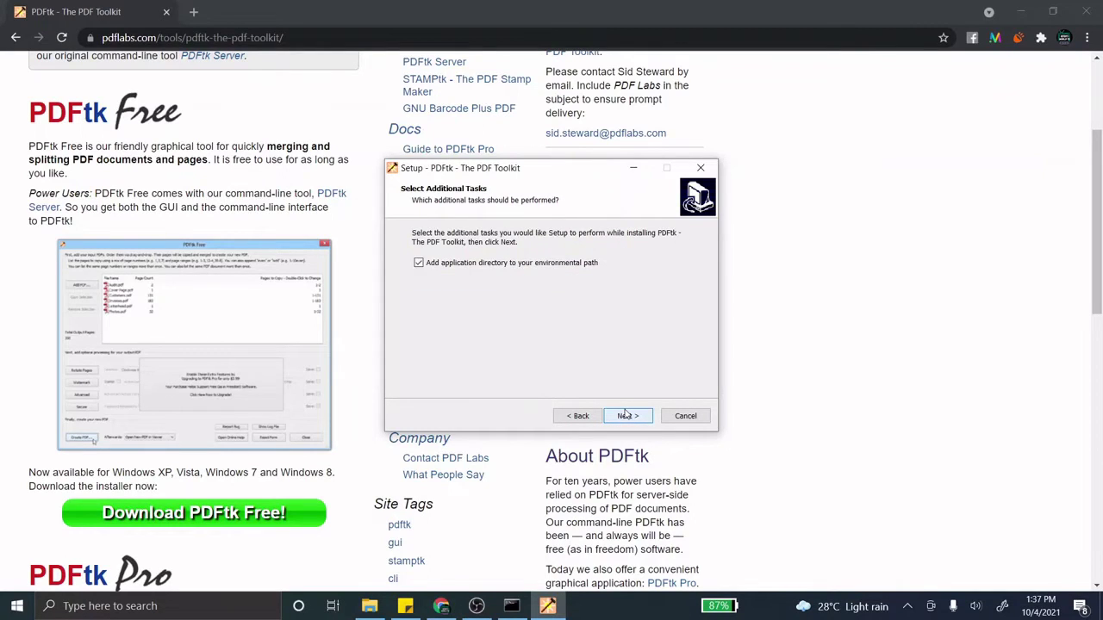
click(626, 414)
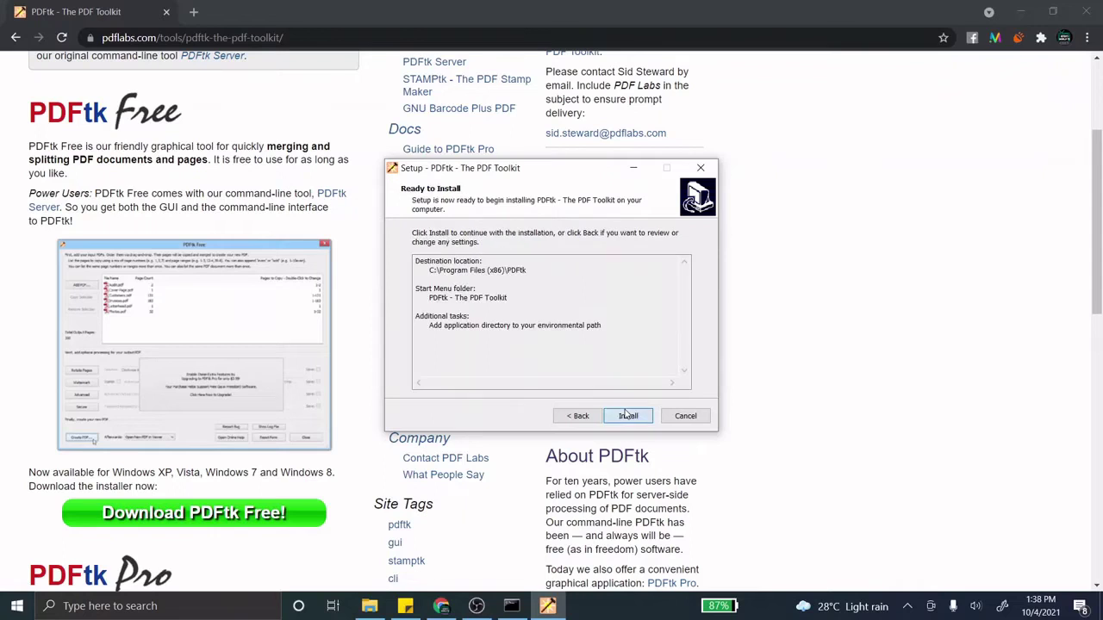
click(627, 416)
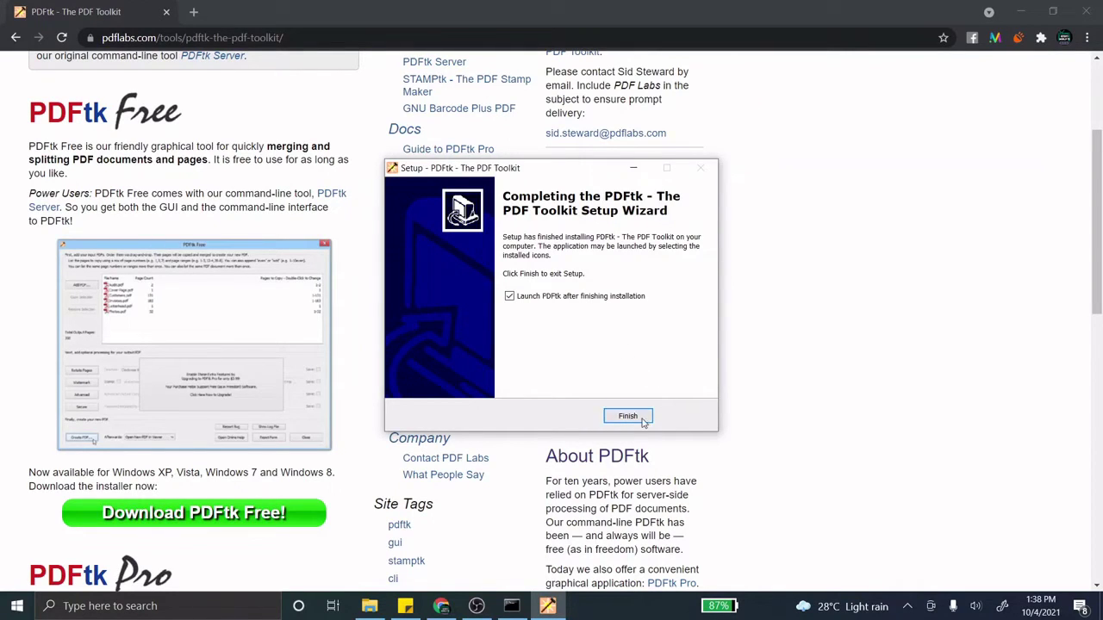
click(627, 416)
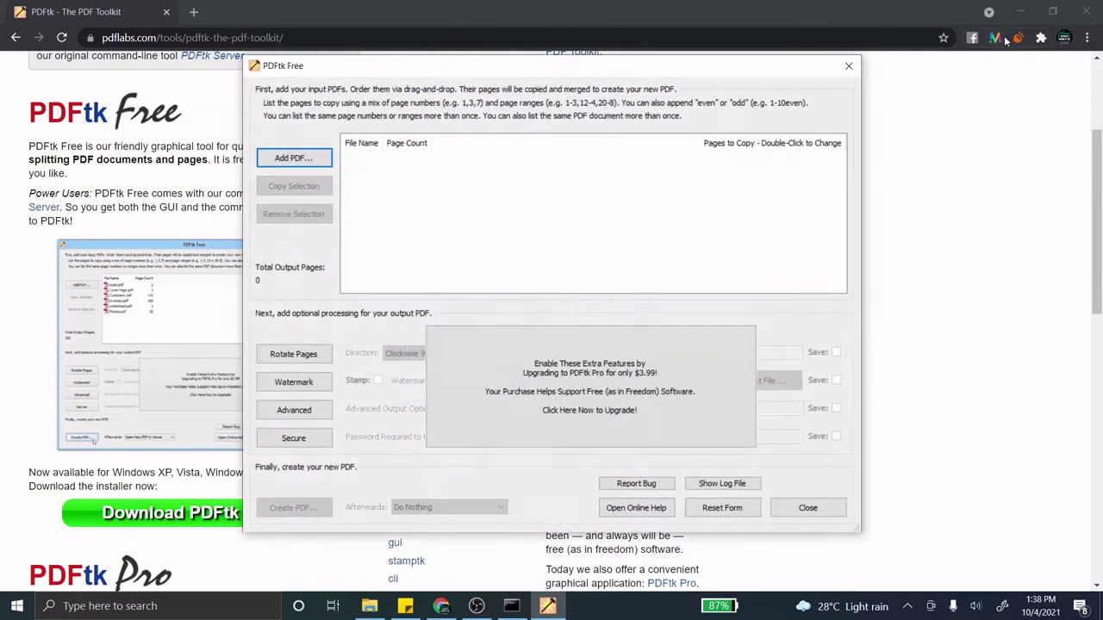
Minimize the browser and add Itinerary.pdf, TESTcv.pdf and the PDF whose name starts with VI from the Desktop as PDFtk inputs.
click(1021, 11)
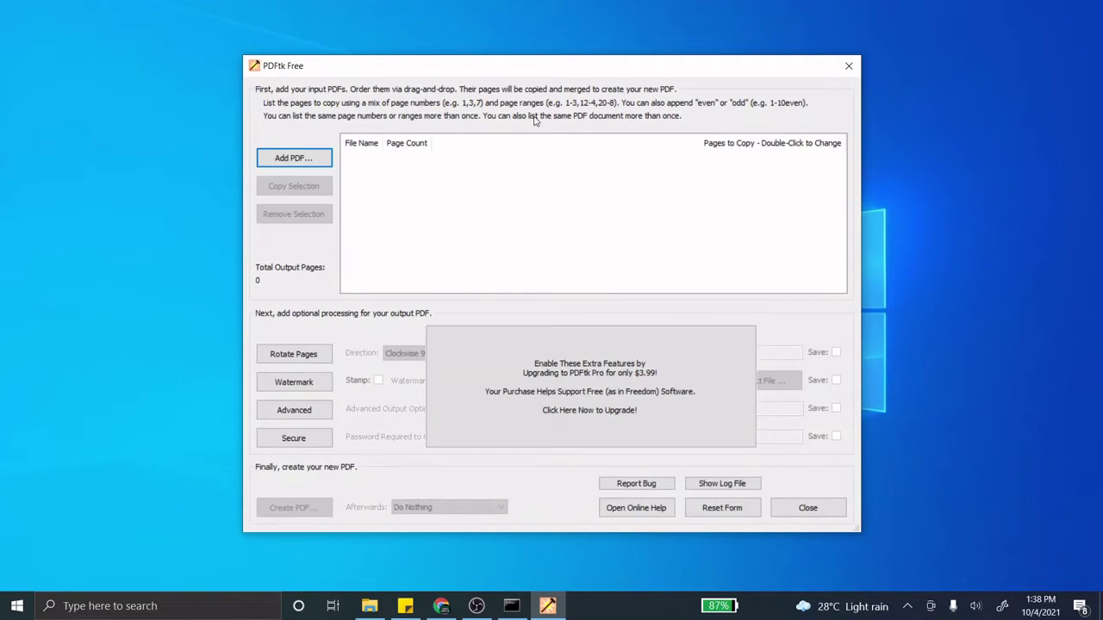
drag(601, 65, 545, 54)
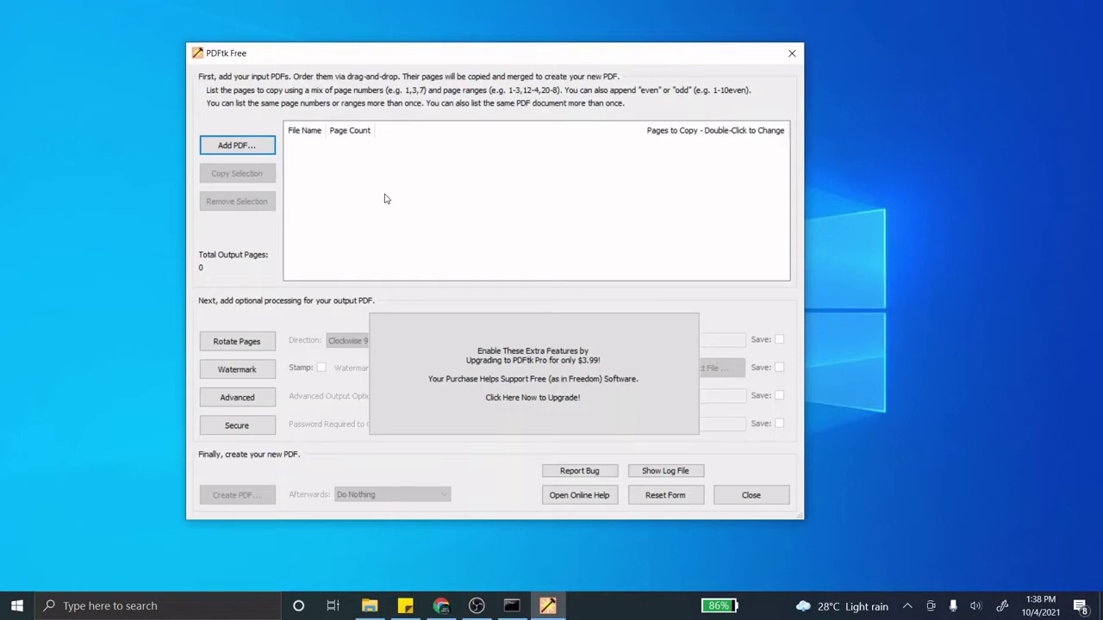
click(247, 148)
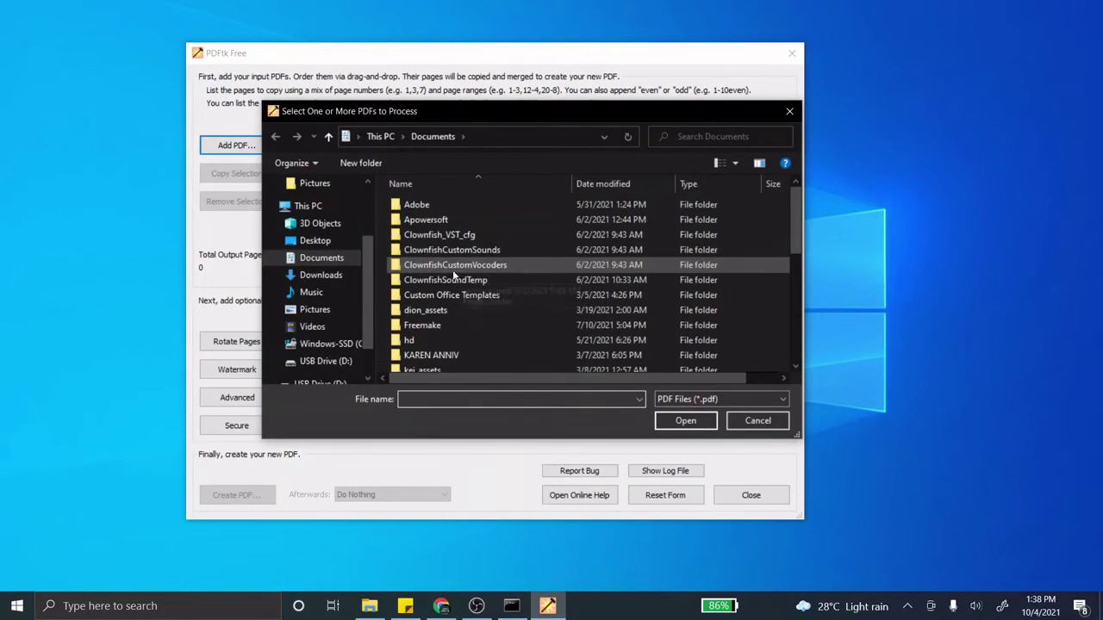
click(330, 243)
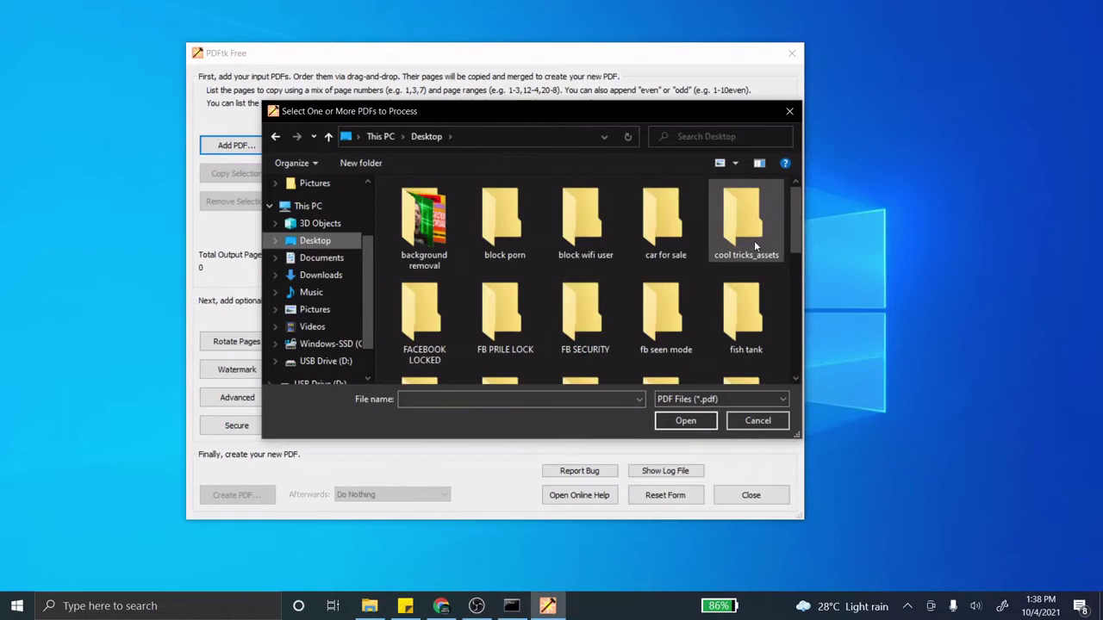
drag(795, 210, 815, 343)
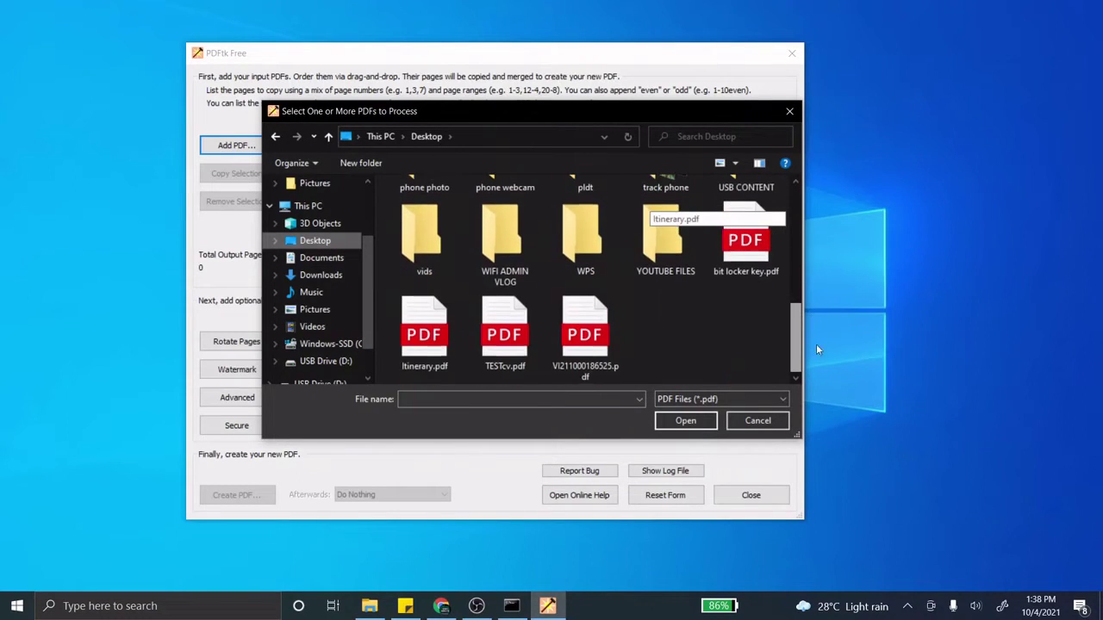
click(424, 343)
ctrl+click(497, 347)
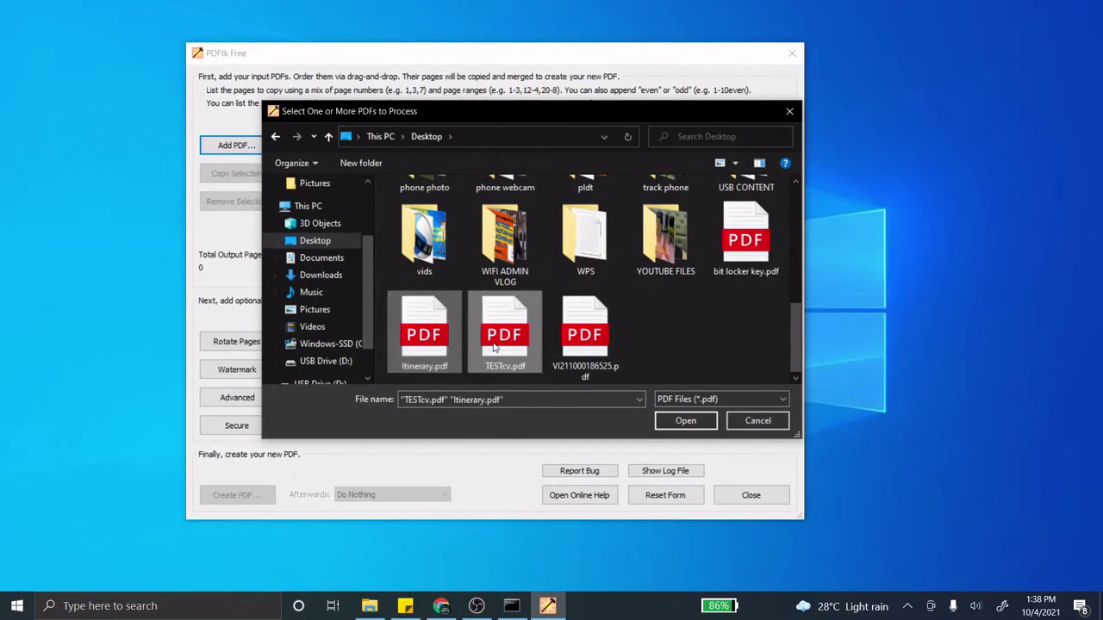
ctrl+click(582, 351)
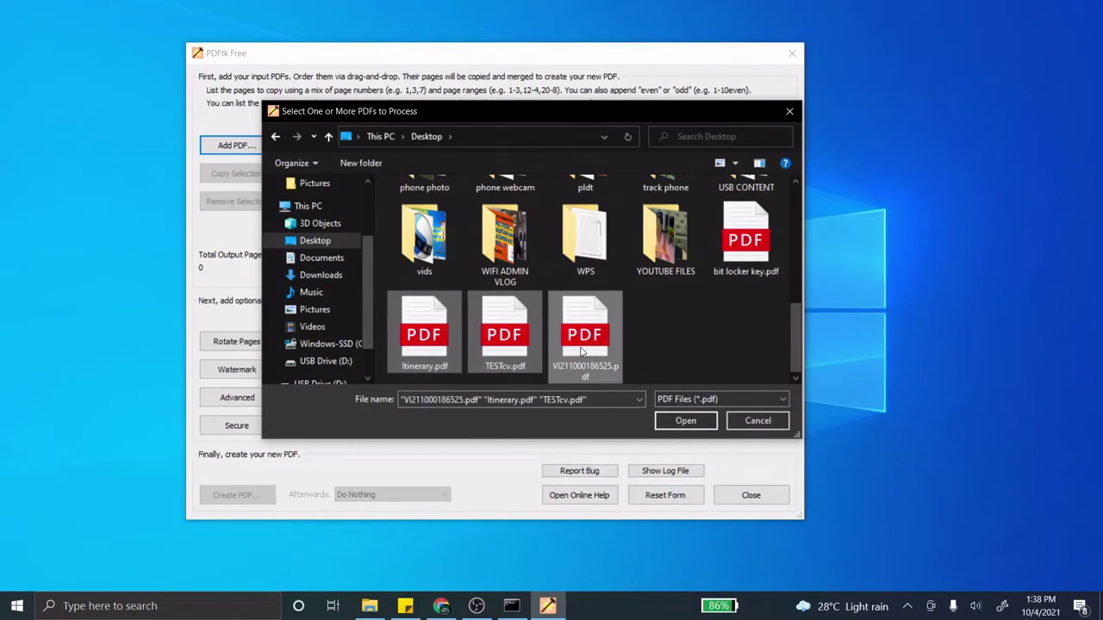
click(685, 420)
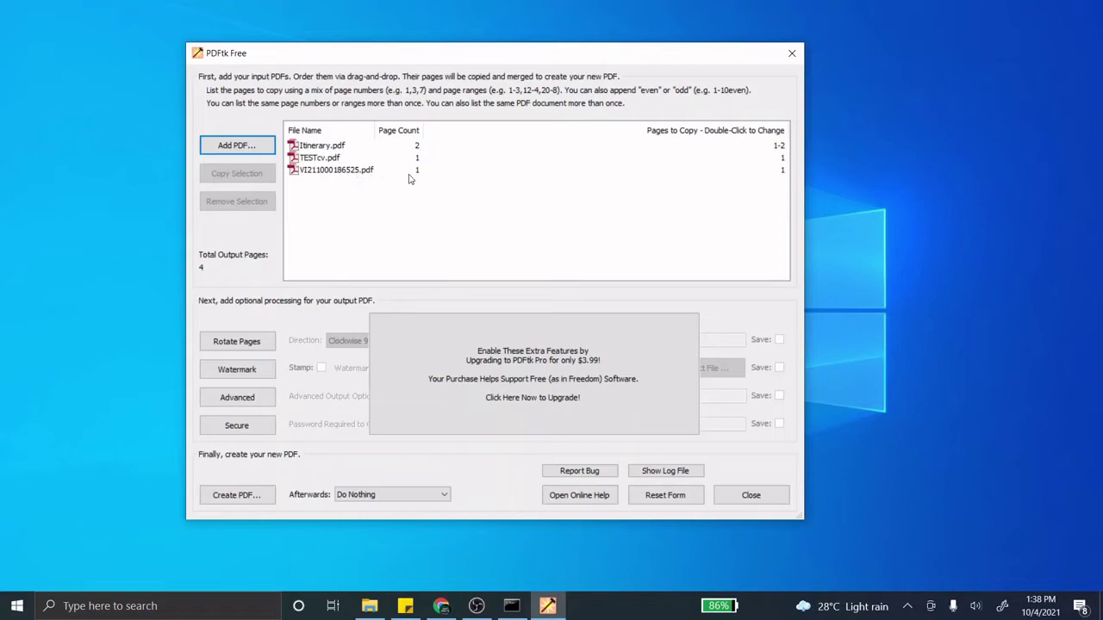
Create the merged PDF and save it in the Documents folder as mergePDF.
click(251, 504)
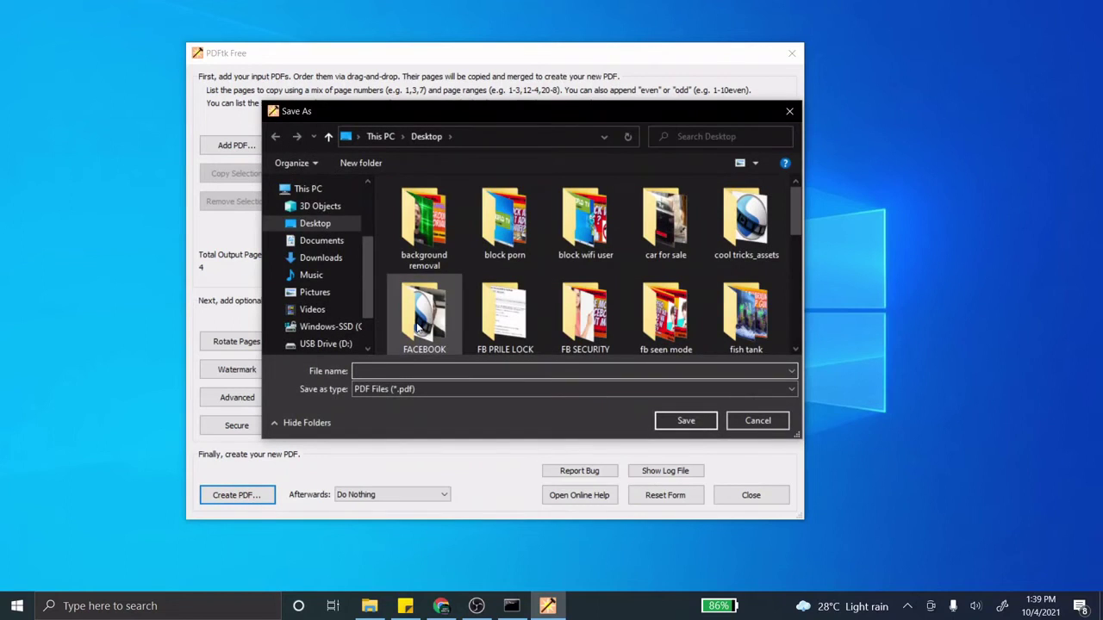
click(315, 245)
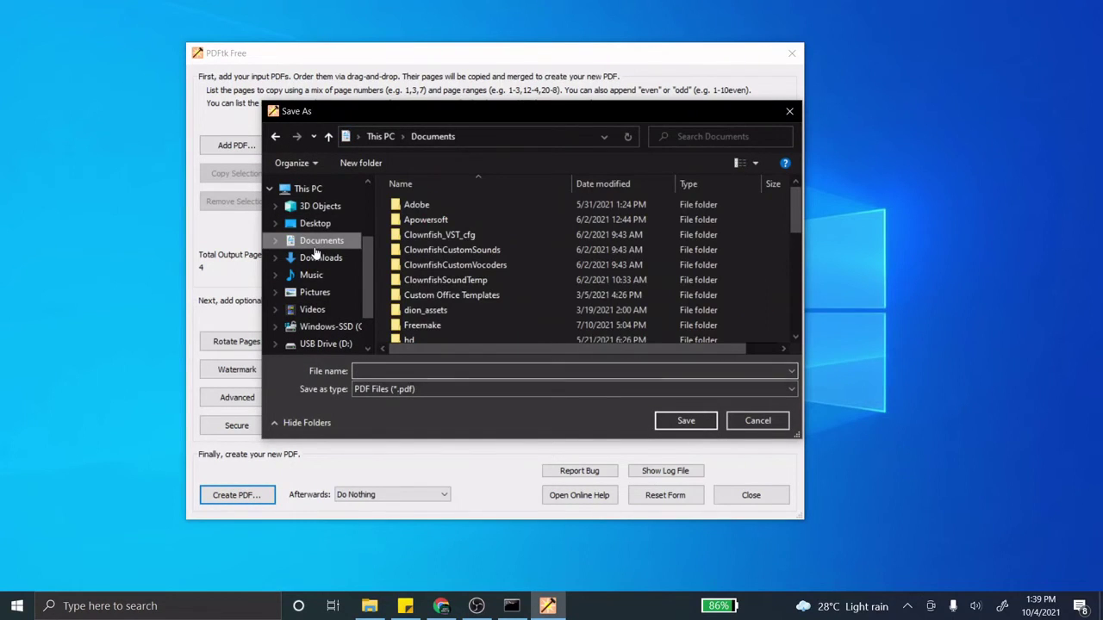
click(386, 371)
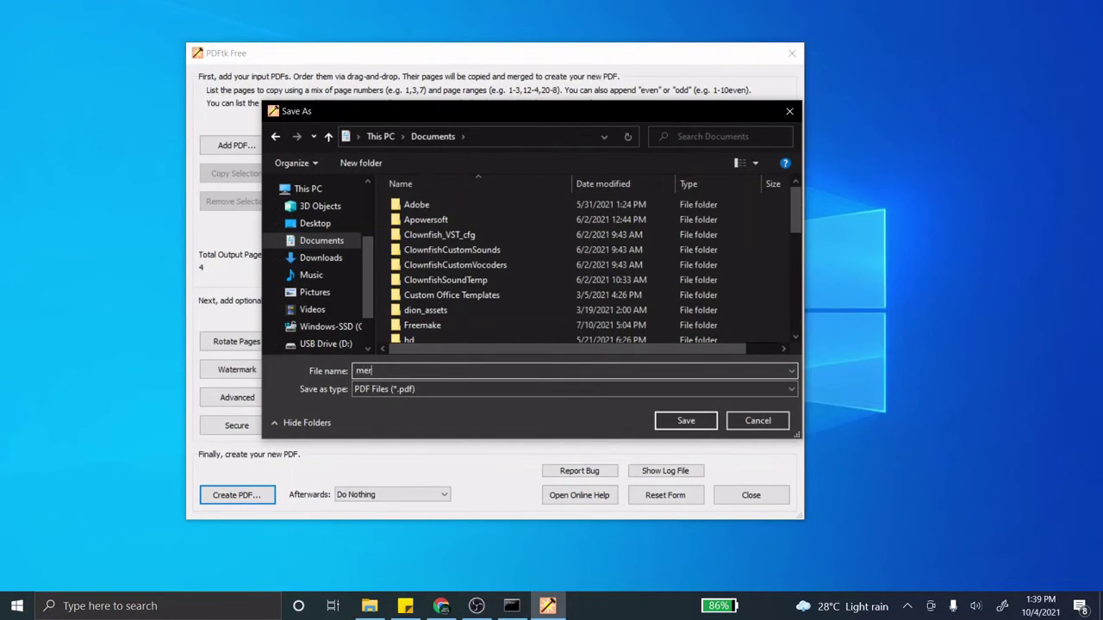
text(mergePDF)
click(665, 421)
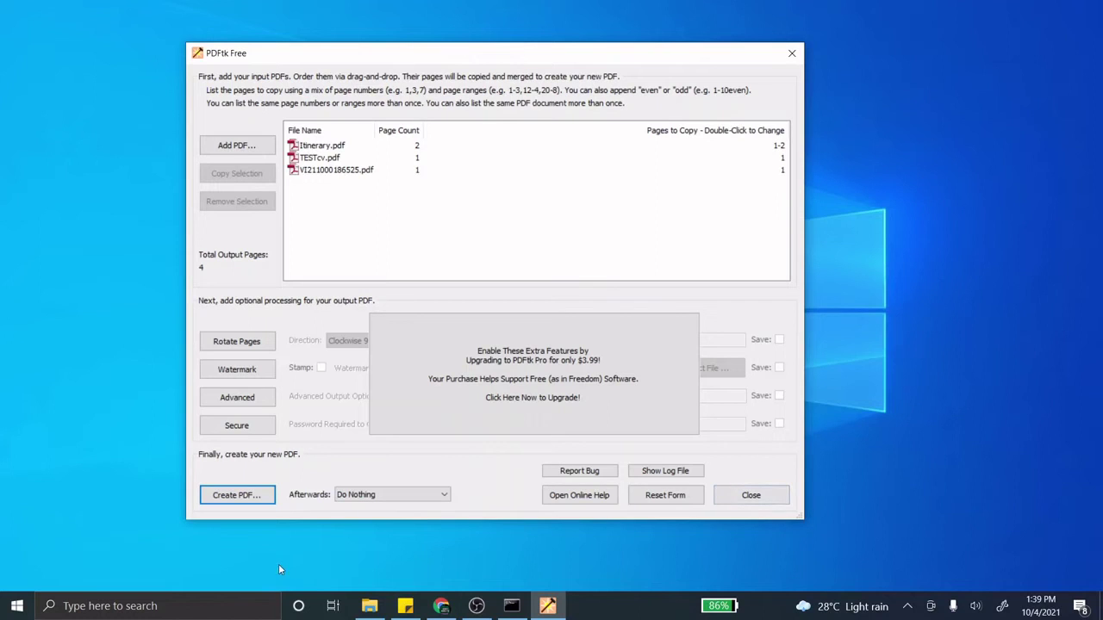
Open mergePDF.pdf from the Documents folder to examine the merged pages, then close the viewer and File Explorer.
click(369, 606)
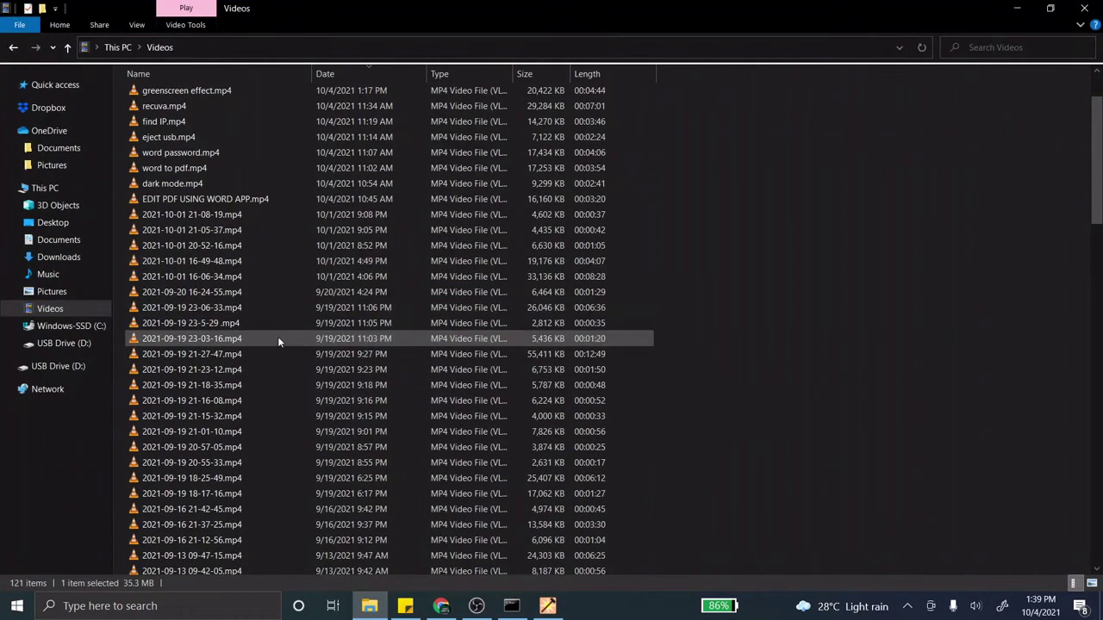
click(74, 241)
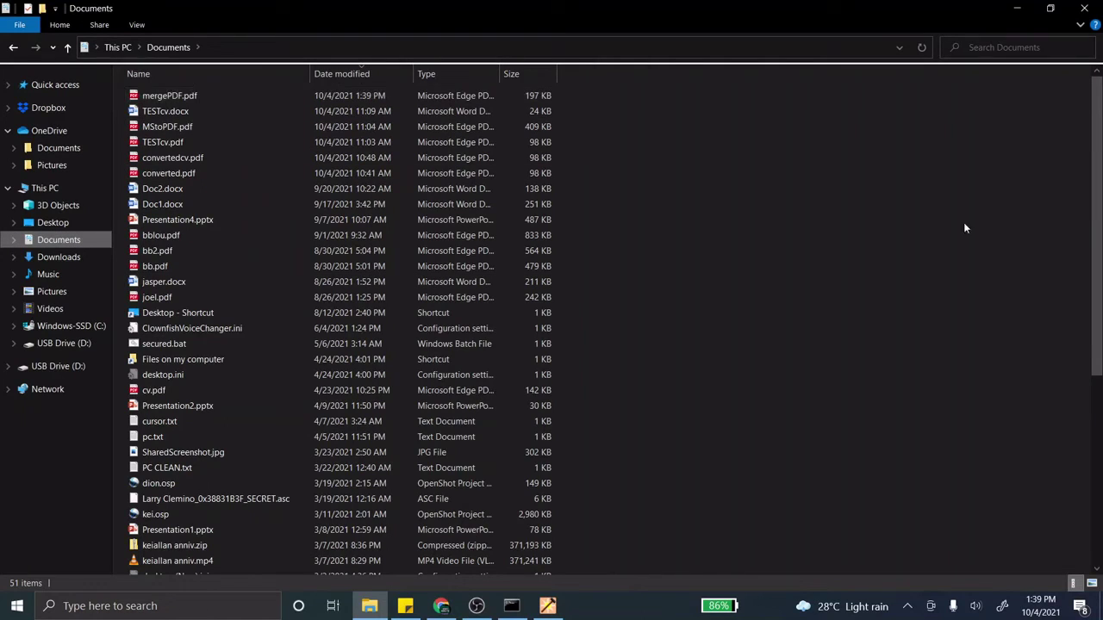
double_click(160, 98)
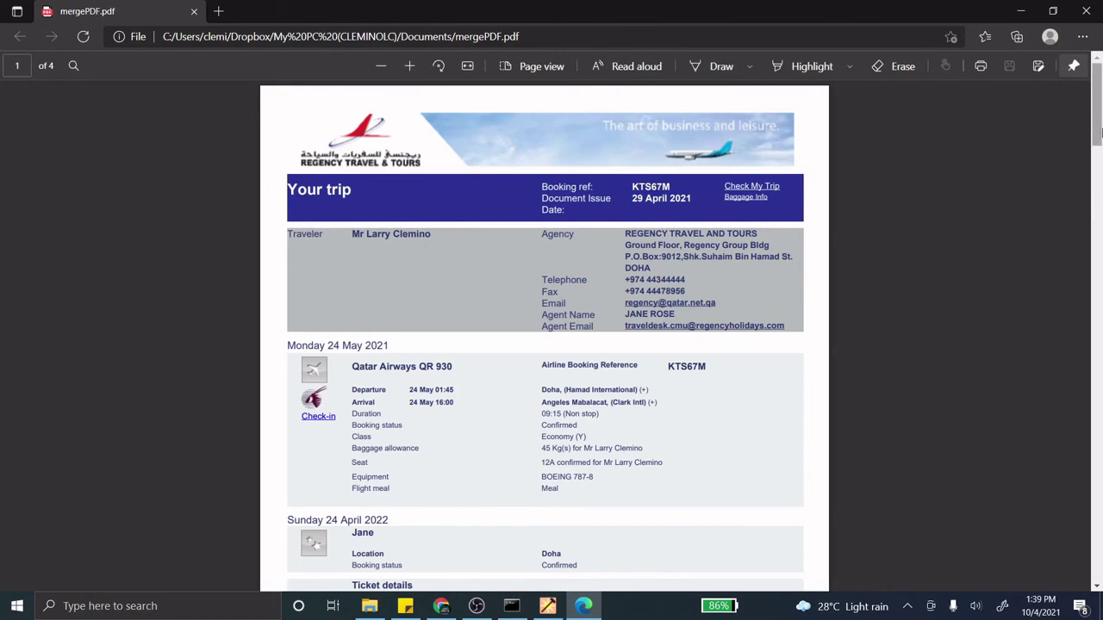
mouse_move(1098, 125)
mouse_down()
mouse_move(1098, 561)
mouse_move(1094, 131)
mouse_up()
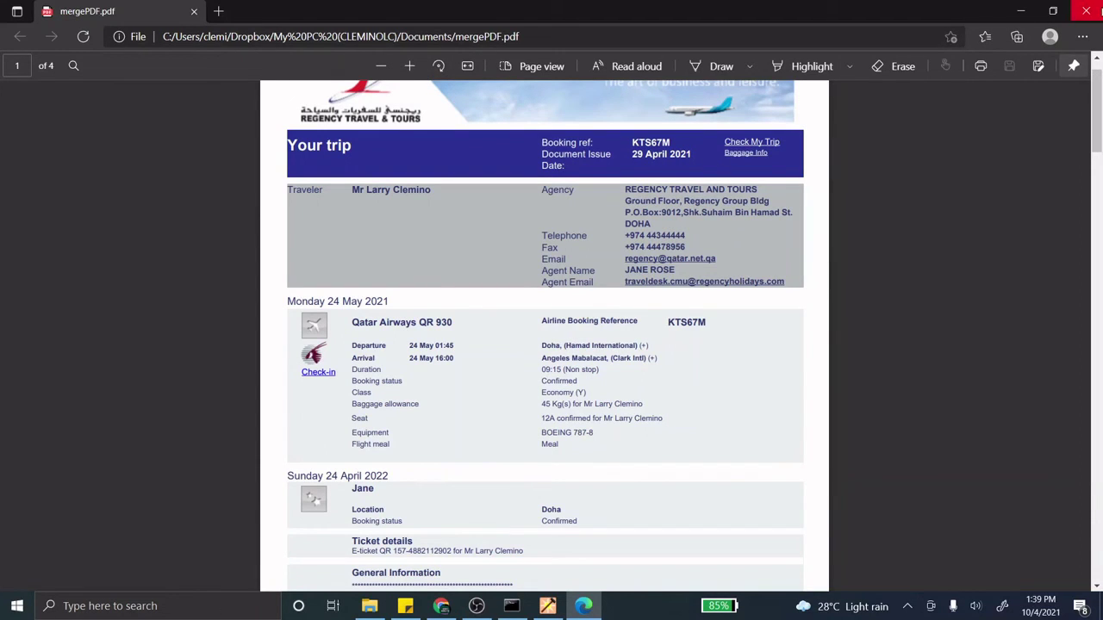
click(1099, 12)
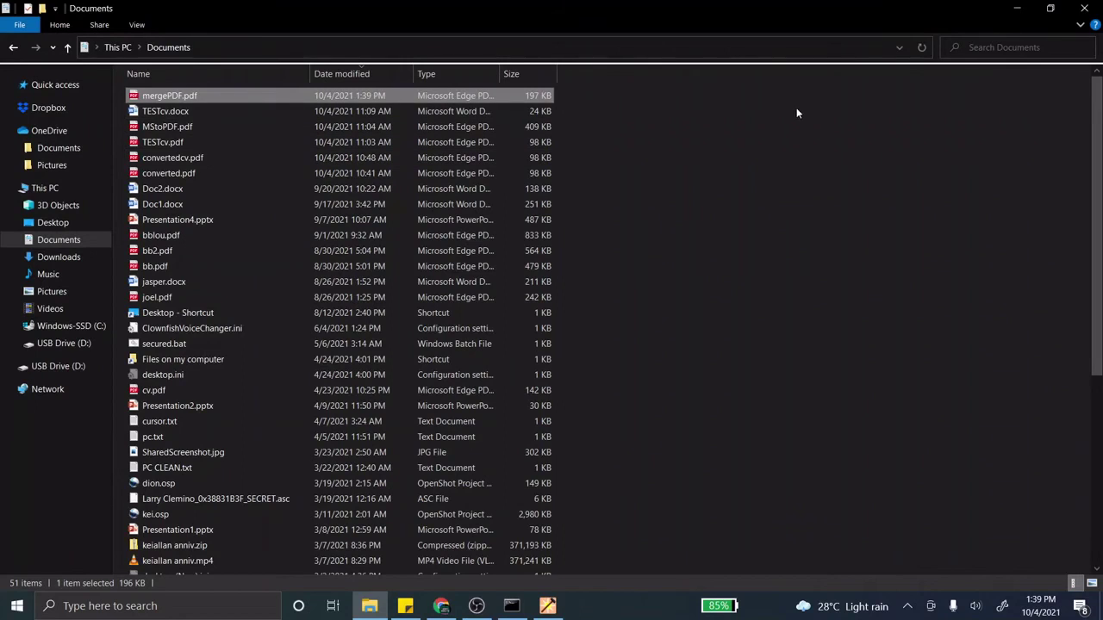
click(1085, 9)
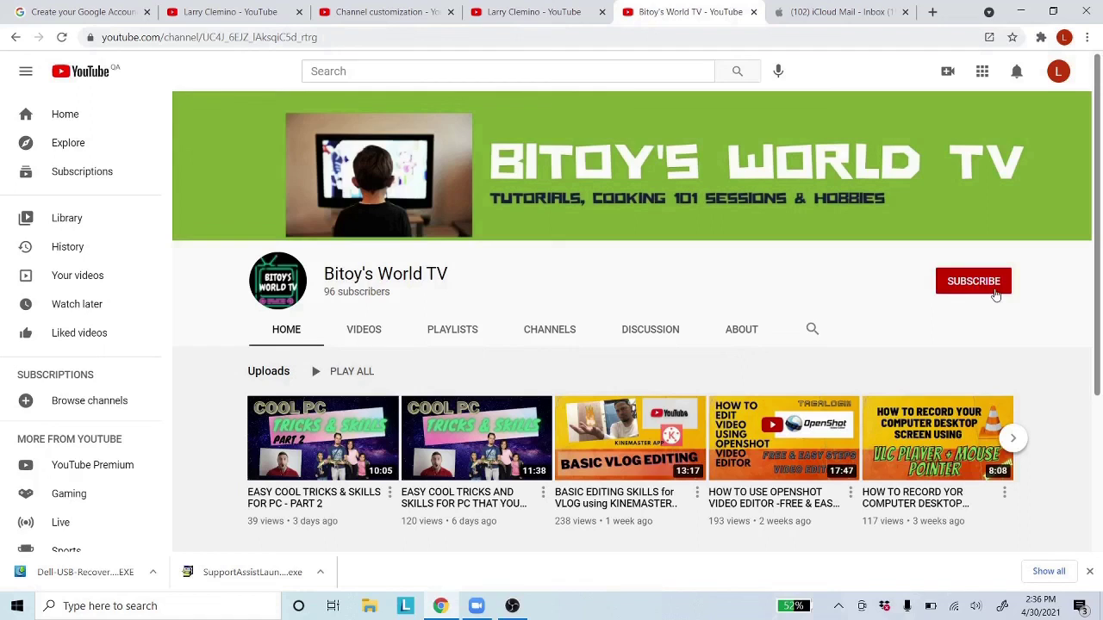
Subscribe to the Bitoy's World TV channel on YouTube and set its notifications to All.
click(989, 288)
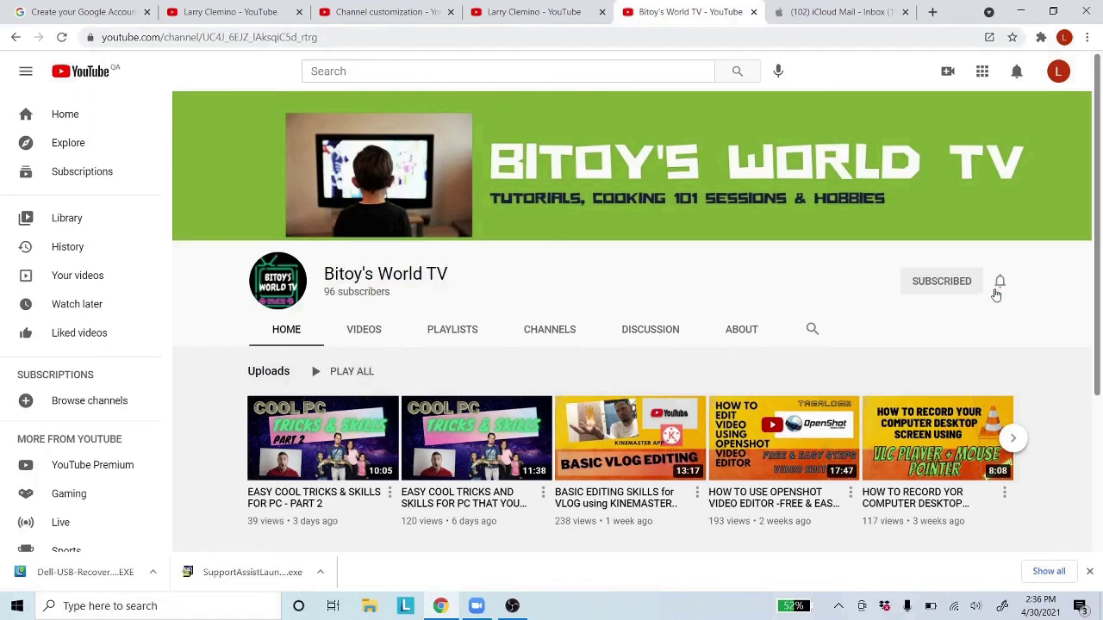
click(1000, 285)
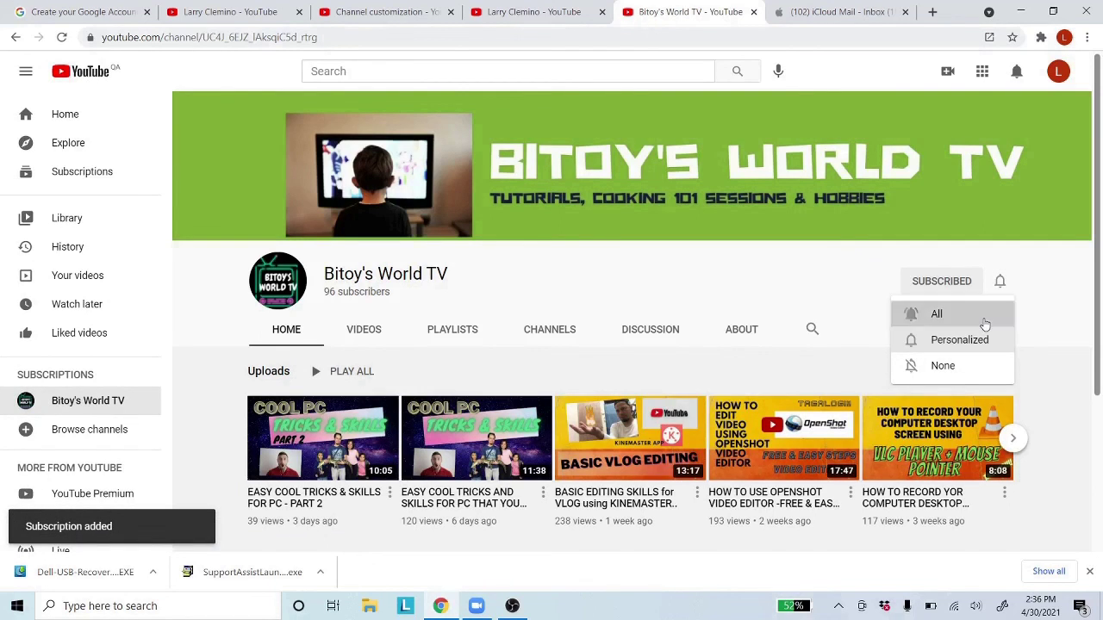
click(983, 321)
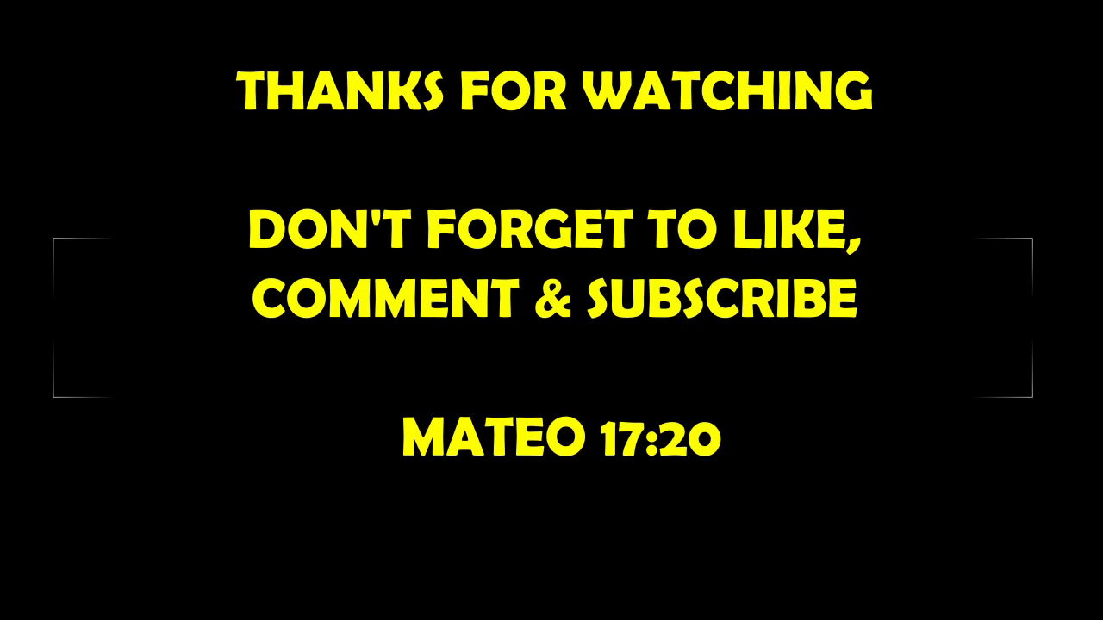